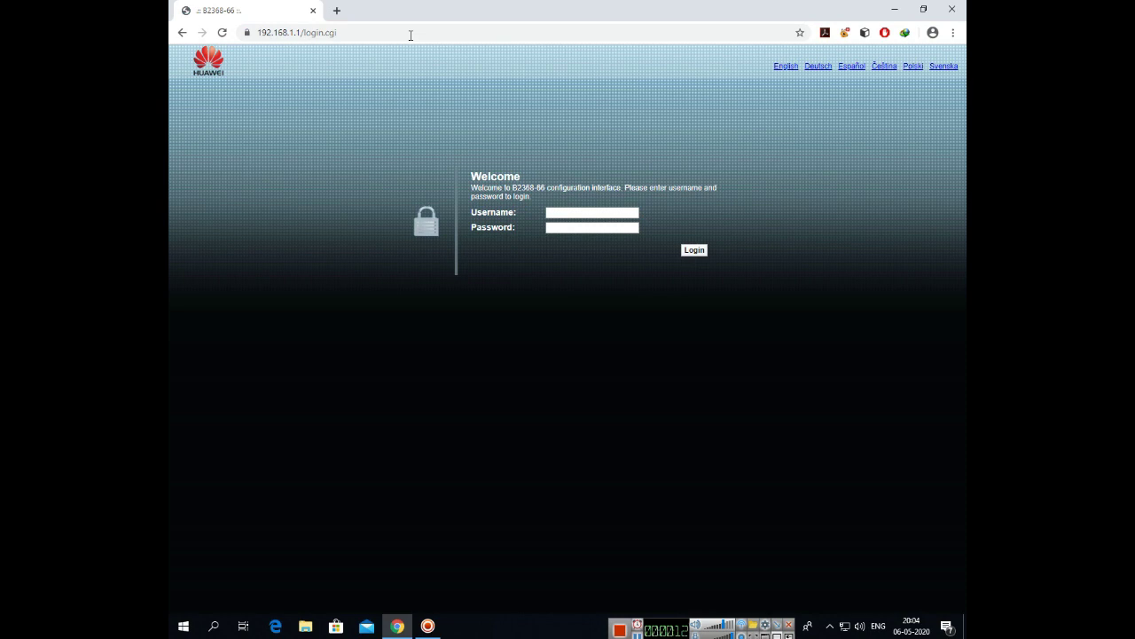
# Step: Log in to the Huawei router web interface with the admin username and password
pyautogui.click(607, 214)
pyautogui.write('user')
pyautogui.press('Tab')
pyautogui.write('u')
pyautogui.write('***')
pyautogui.click(698, 253)
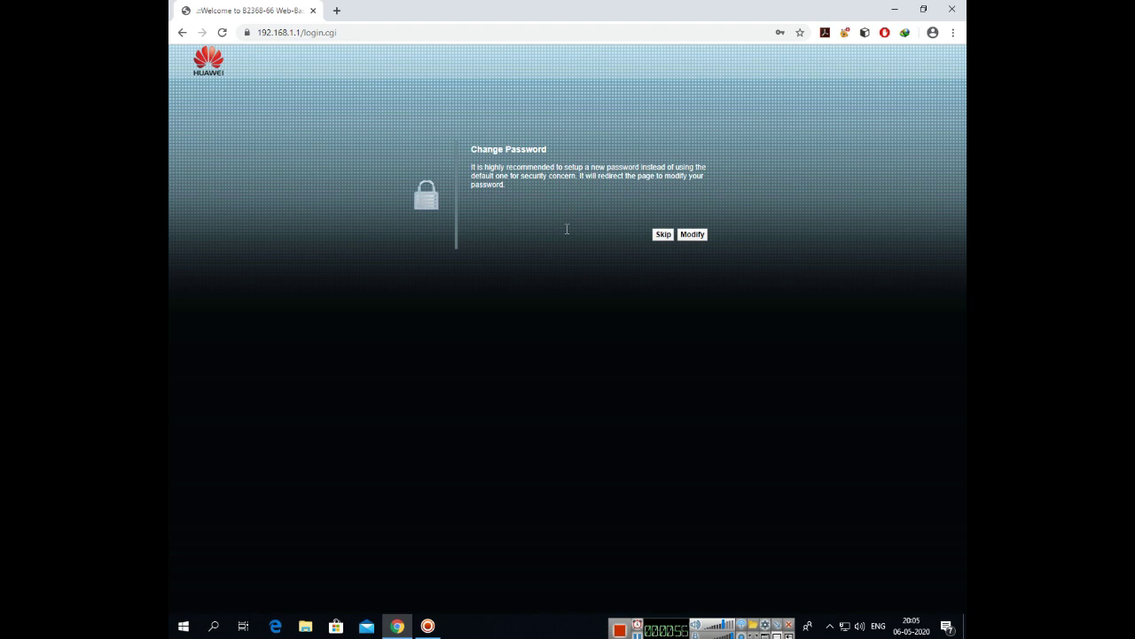
# Step: Skip the password-change prompt and open Network Setting > Wireless for the NB2020 network
pyautogui.click(664, 235)
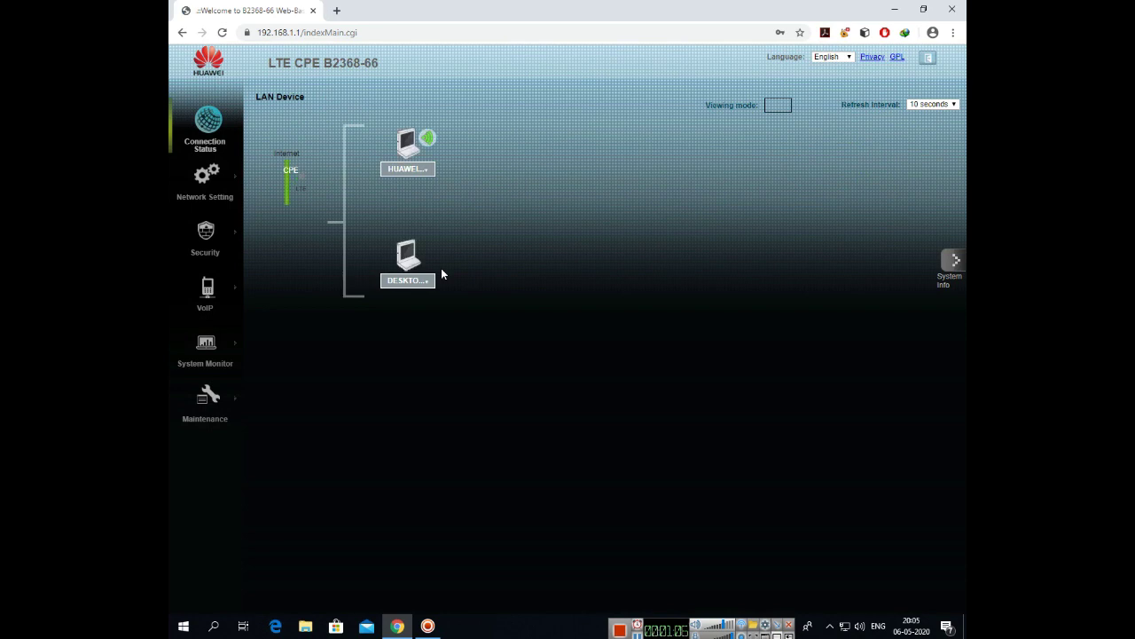
pyautogui.moveTo(222, 183)
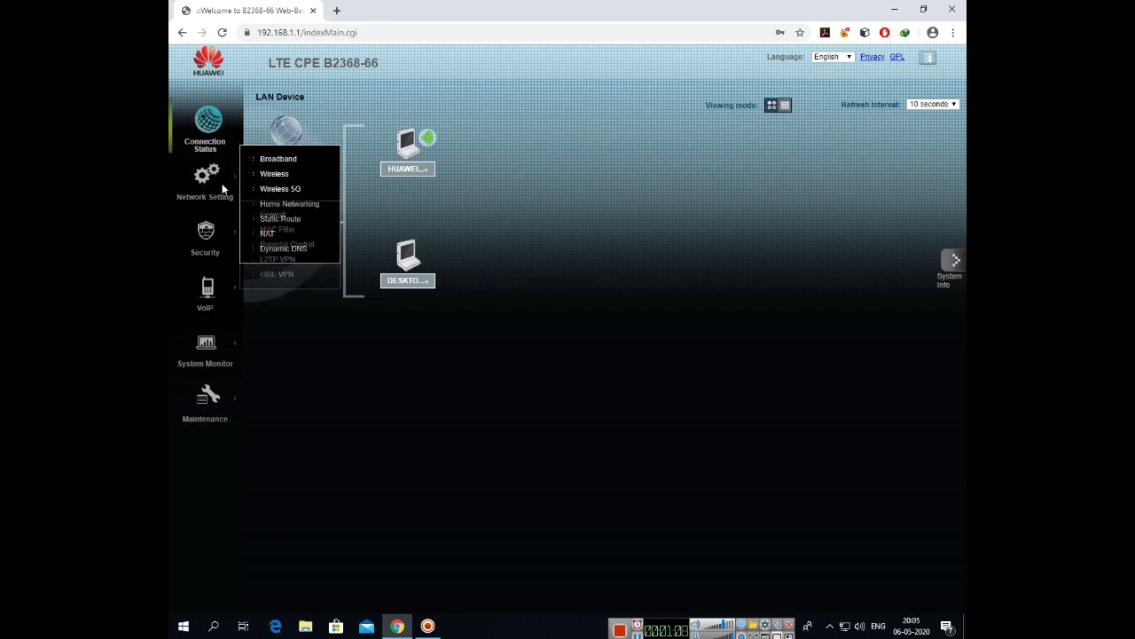
pyautogui.click(269, 182)
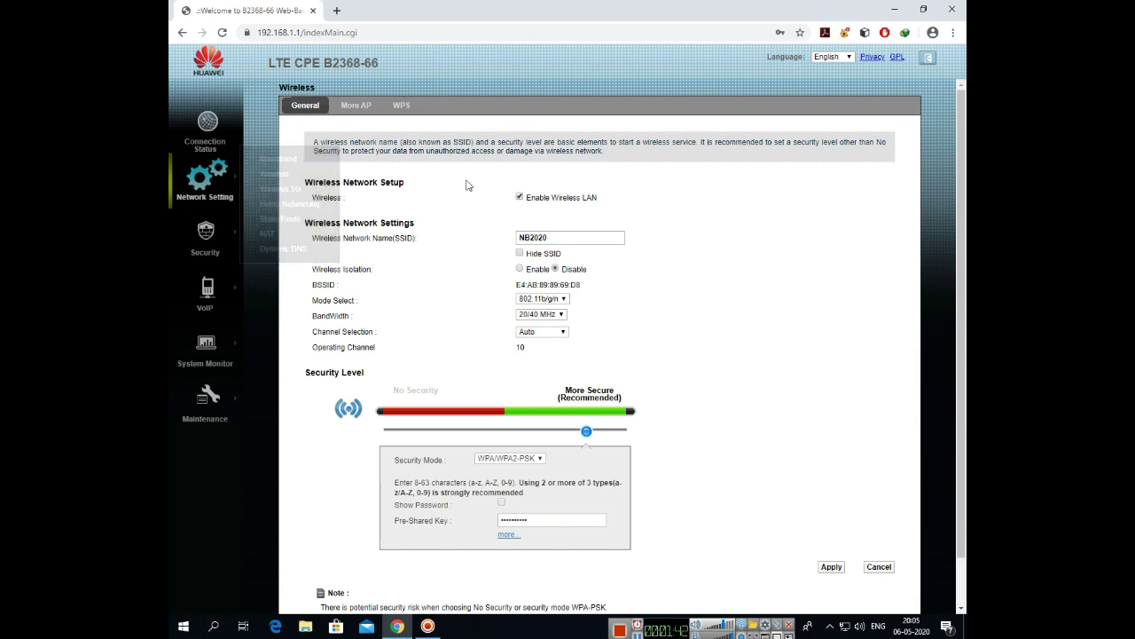
# Step: Replace the NB2020 2.4G pre-shared key with a new Wi-Fi key and apply it
pyautogui.moveTo(560, 242); pyautogui.dragTo(517, 239)
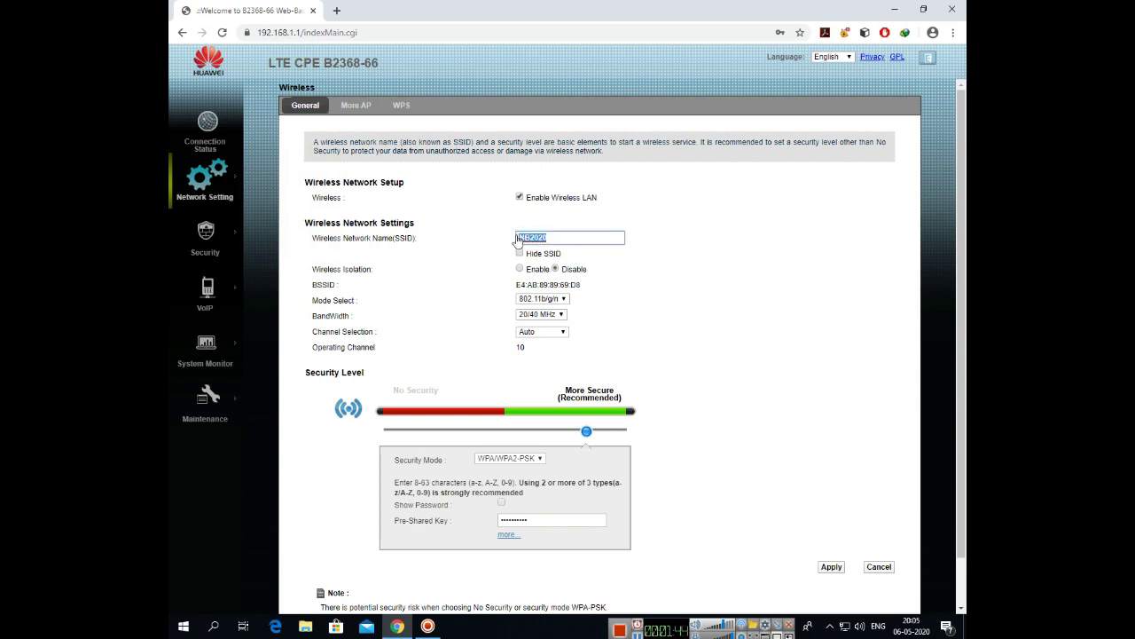
pyautogui.click(532, 526)
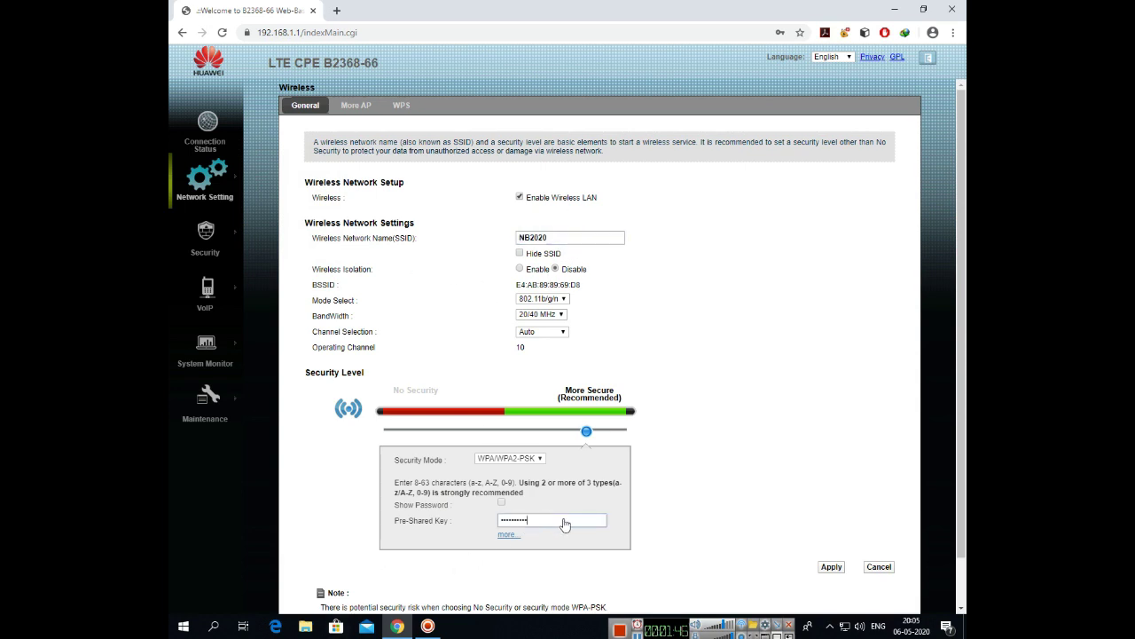
pyautogui.moveTo(565, 526); pyautogui.dragTo(480, 526)
pyautogui.press('BackSpace')
pyautogui.write('1234560')
pyautogui.click(831, 566)
# Step: Review the More AP list and the WPS page, which shows WPS disabled
pyautogui.click(350, 107)
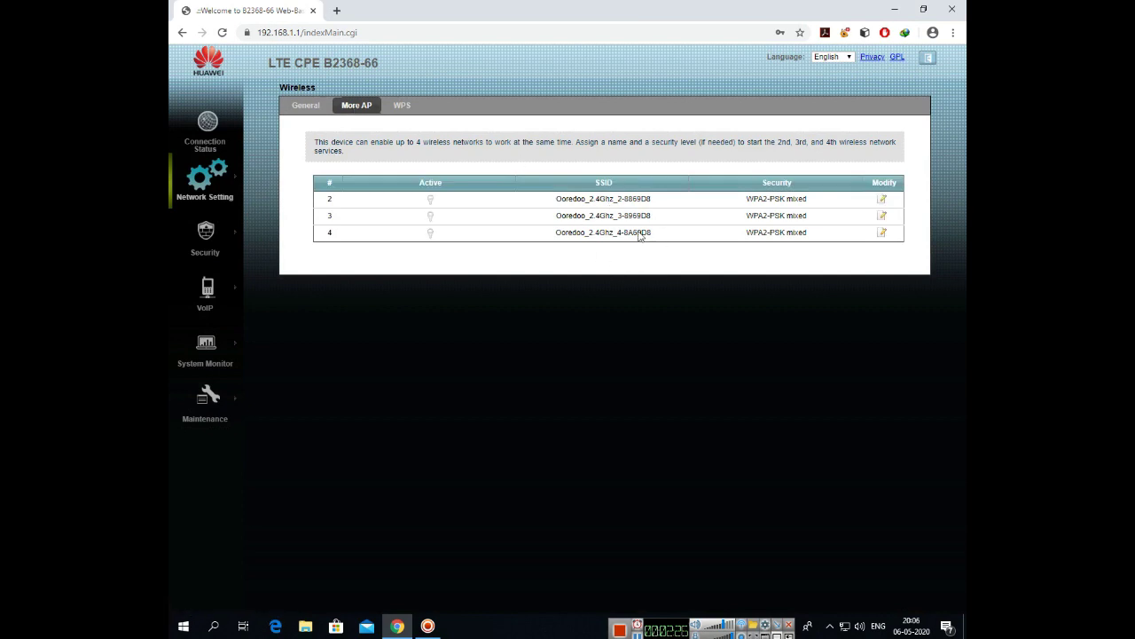
pyautogui.click(400, 106)
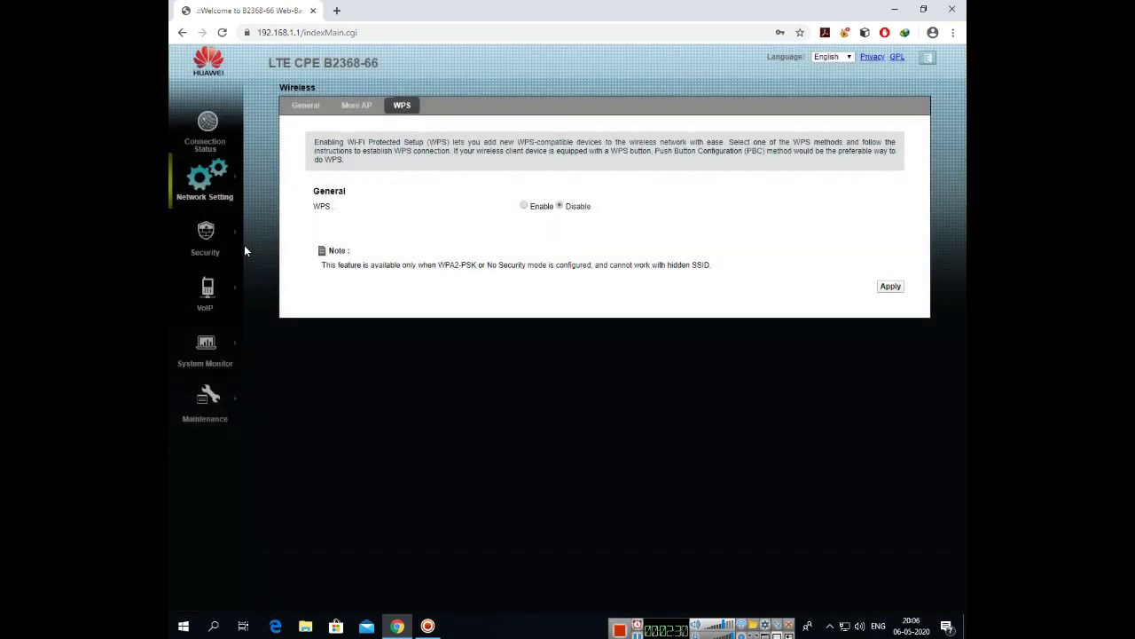
pyautogui.moveTo(221, 197)
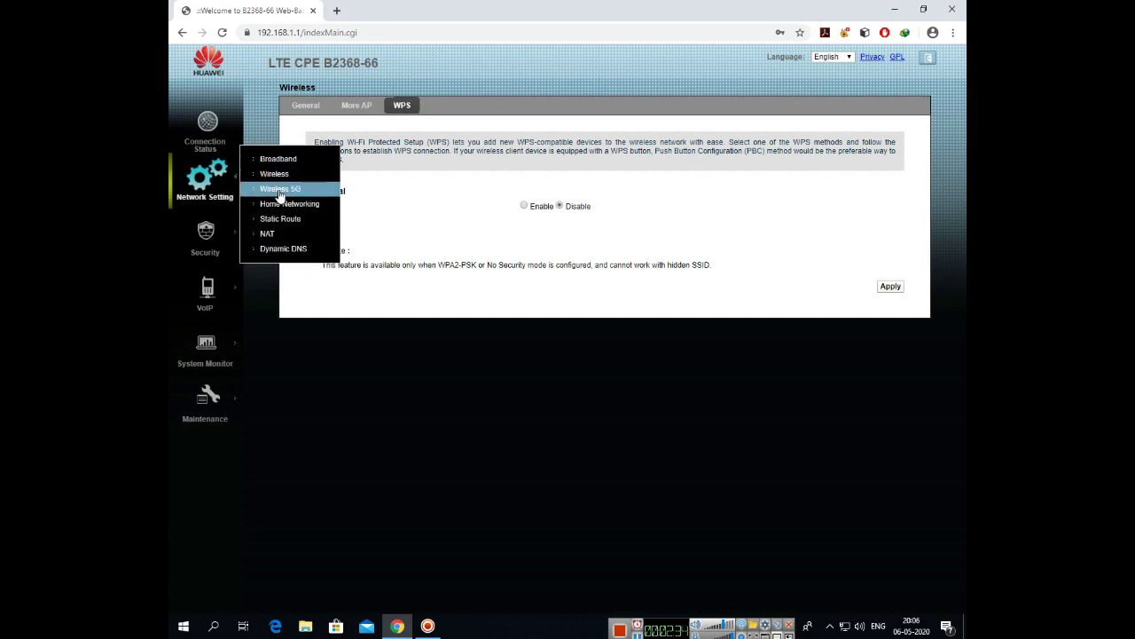
# Step: On the Wireless 5G page, rename the network to NB2021, keeping SSID broadcast visible
pyautogui.click(278, 189)
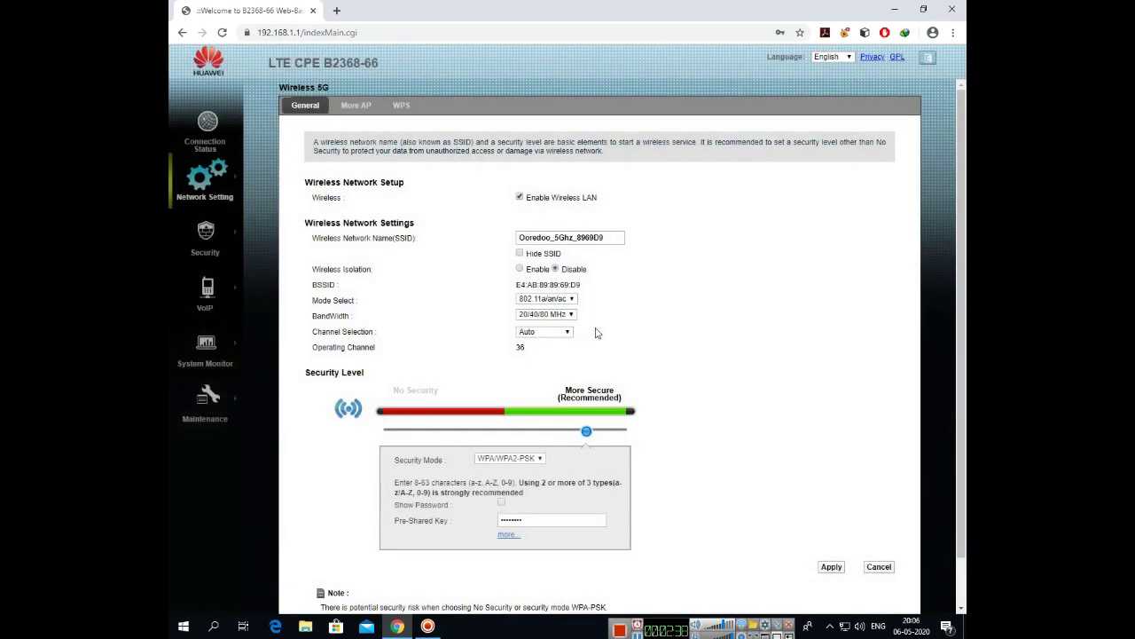
pyautogui.click(615, 238)
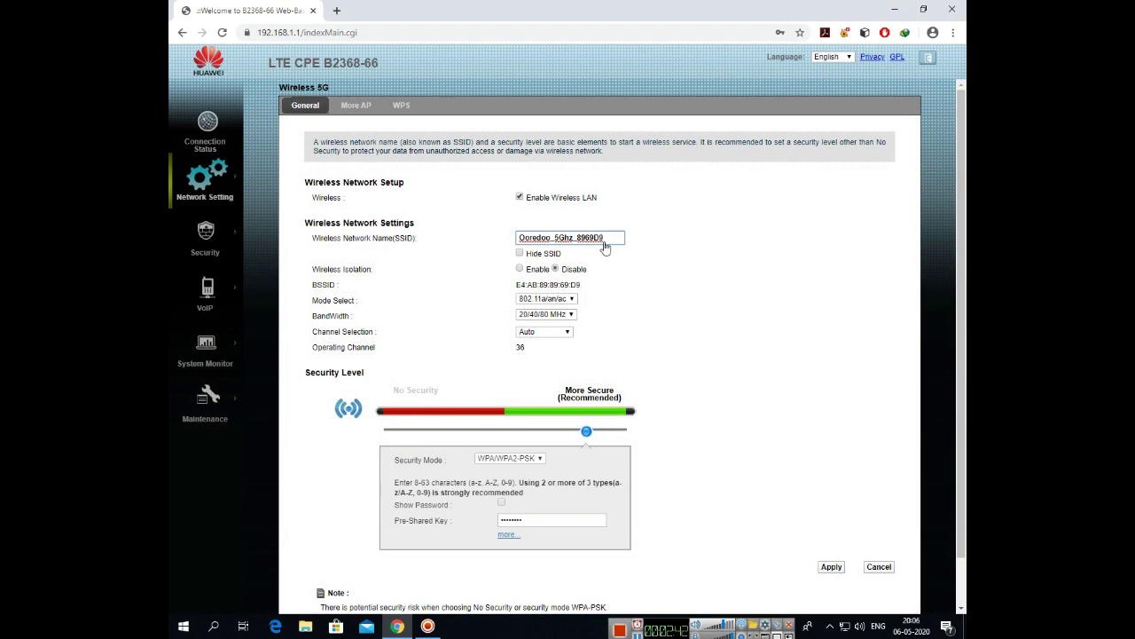
pyautogui.press('BackSpace')
pyautogui.press('BackSpace')
pyautogui.press('BackSpace')
pyautogui.press('BackSpace')
pyautogui.press('BackSpace')
pyautogui.press('BackSpace')
pyautogui.press('BackSpace')
pyautogui.press('BackSpace')
pyautogui.press('BackSpace')
pyautogui.press('BackSpace')
pyautogui.press('BackSpace')
pyautogui.press('BackSpace')
pyautogui.press('BackSpace')
pyautogui.press('BackSpace')
pyautogui.press('BackSpace')
pyautogui.press('BackSpace')
pyautogui.press('BackSpace')
pyautogui.press('BackSpace')
pyautogui.press('BackSpace')
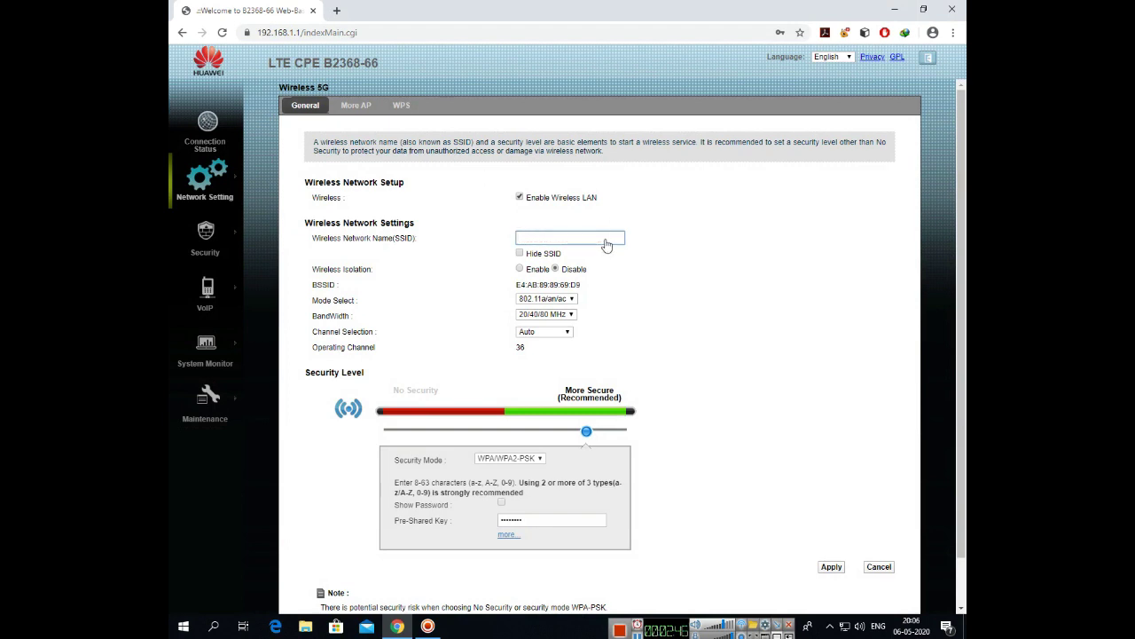
pyautogui.write('NB2021')
pyautogui.click(519, 254)
pyautogui.click(519, 254)
# Step: Keep WPA/WPA2-PSK security, enter a new 5G Wi-Fi key, and apply the settings
pyautogui.click(539, 460)
pyautogui.click(538, 461)
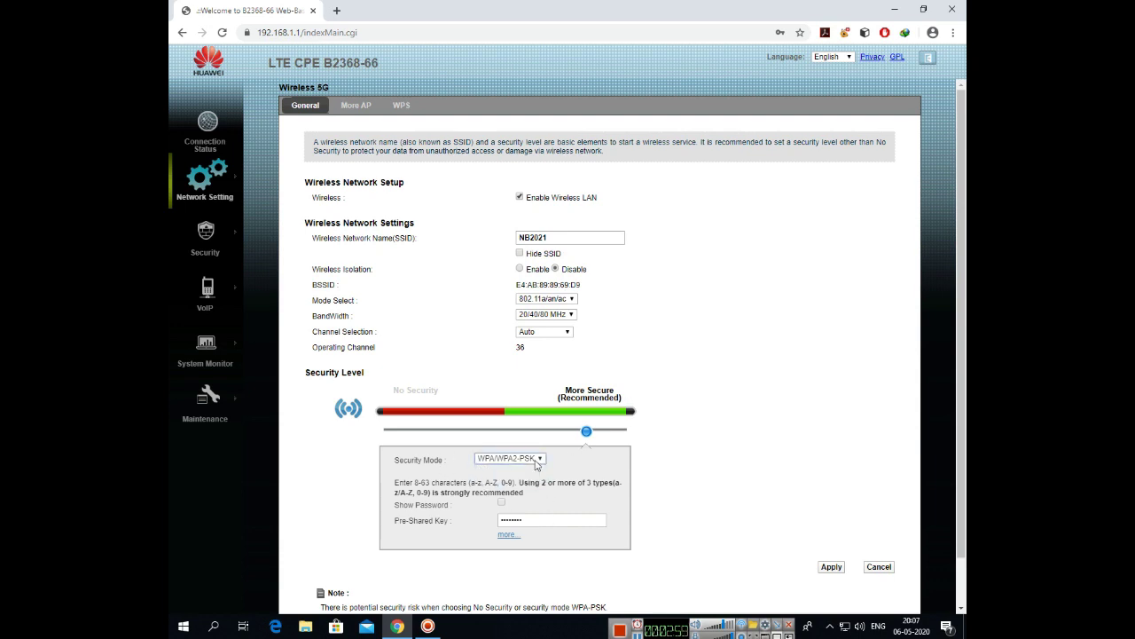
pyautogui.click(545, 521)
pyautogui.press('BackSpace')
pyautogui.press('BackSpace')
pyautogui.press('BackSpace')
pyautogui.press('BackSpace')
pyautogui.press('BackSpace')
pyautogui.press('BackSpace')
pyautogui.press('BackSpace')
pyautogui.press('BackSpace')
pyautogui.write('123456789')
pyautogui.click(828, 567)
# Step: Check the interface language list, then browse Security, VoIP, System Monitor and Maintenance menus
pyautogui.click(848, 57)
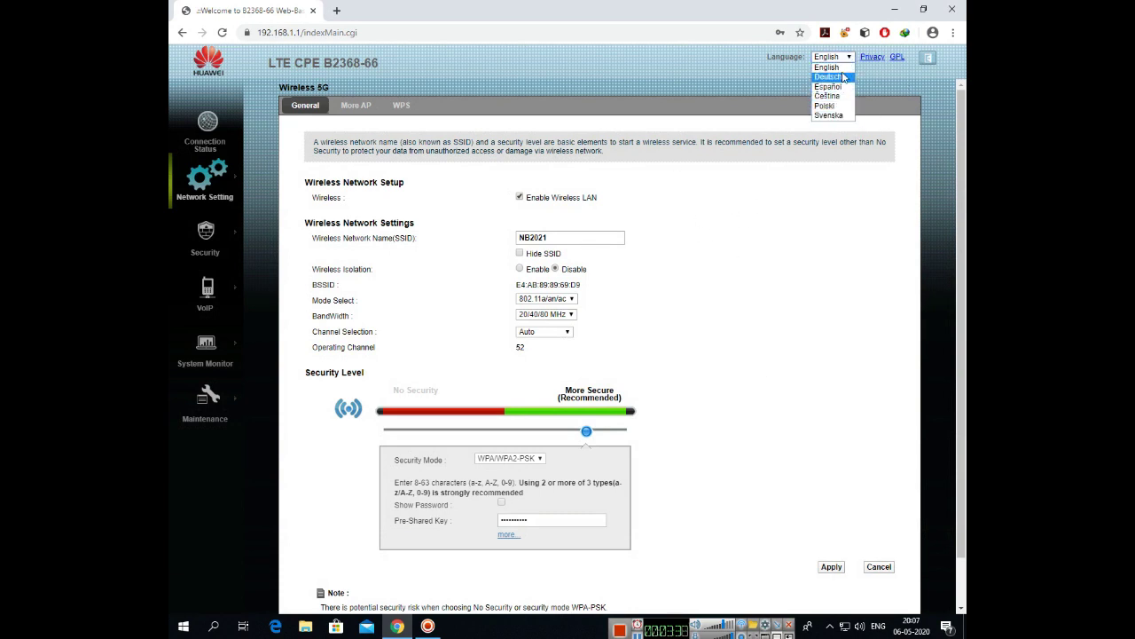
pyautogui.click(844, 217)
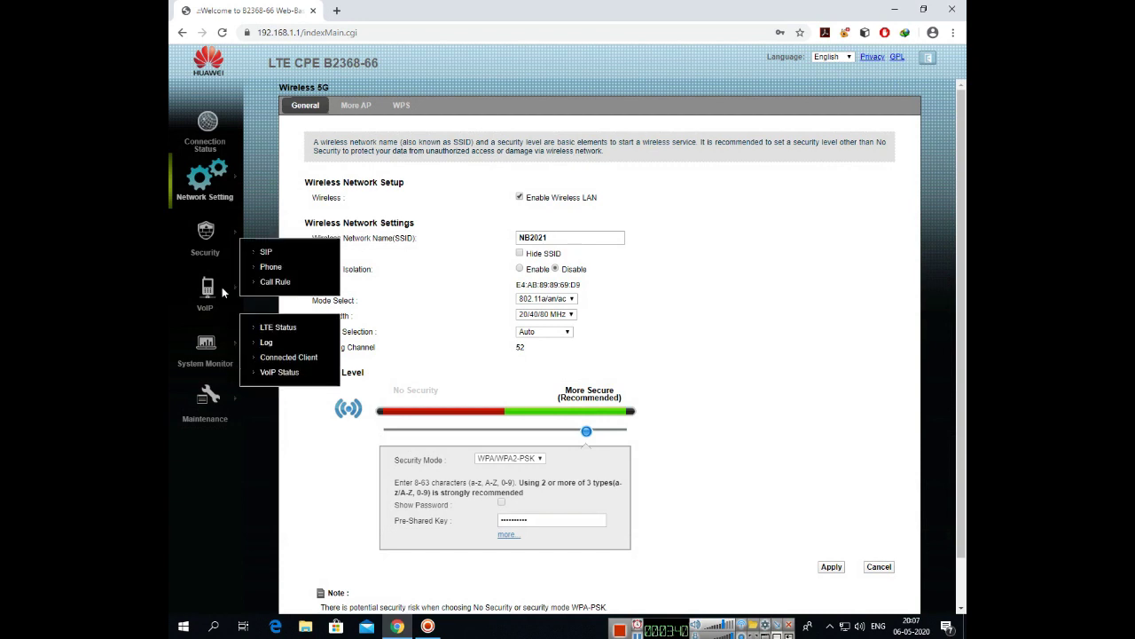
pyautogui.moveTo(216, 242)
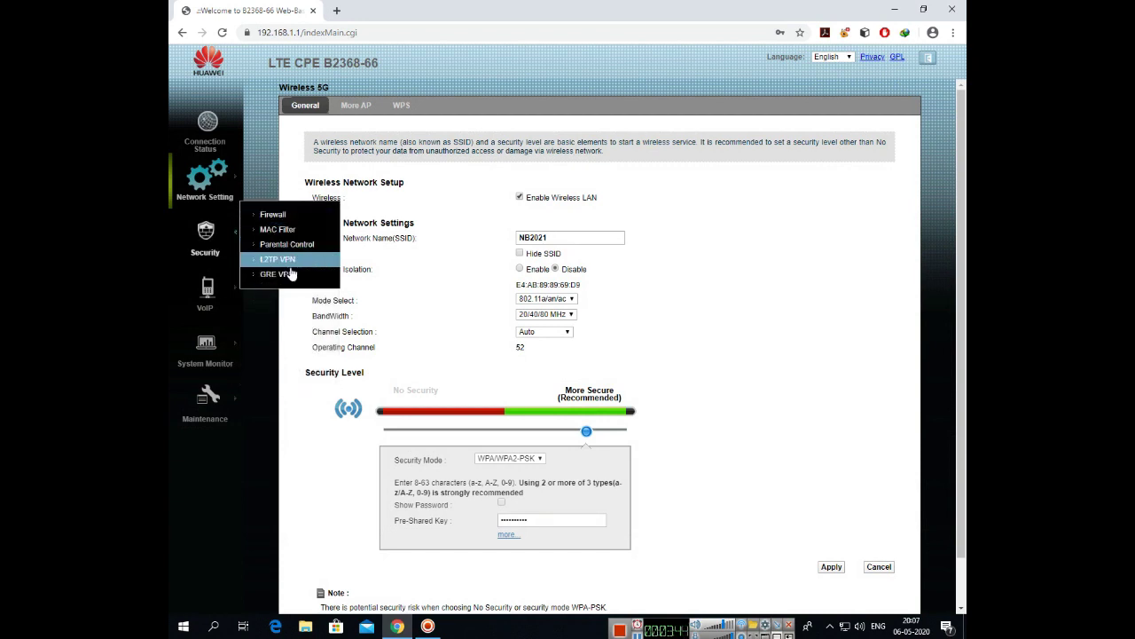
pyautogui.moveTo(217, 304)
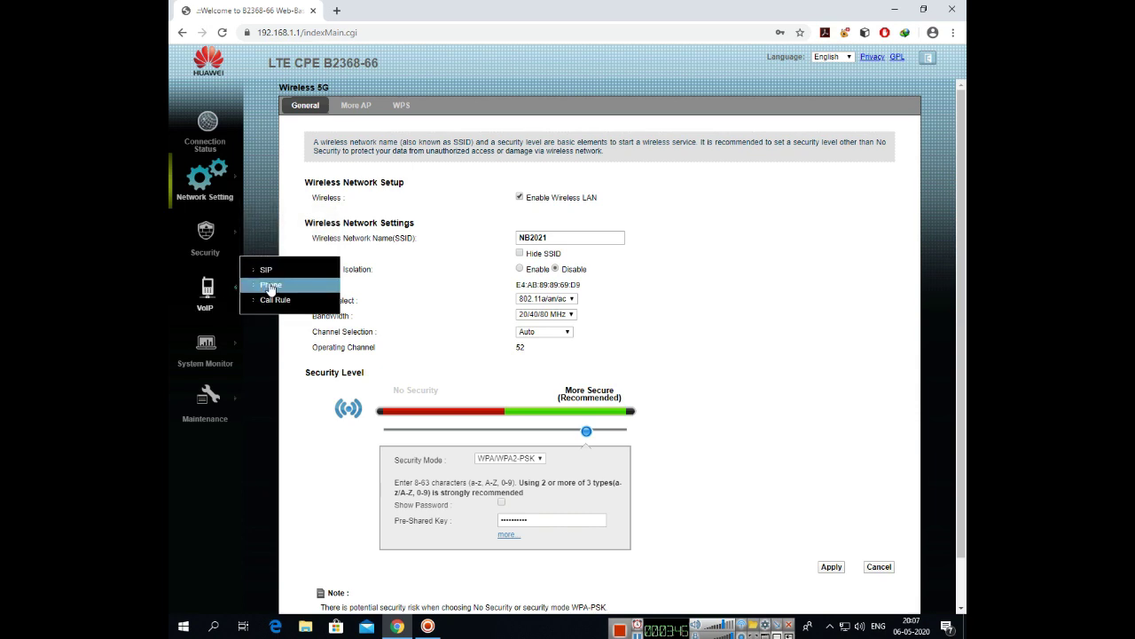
pyautogui.moveTo(234, 347)
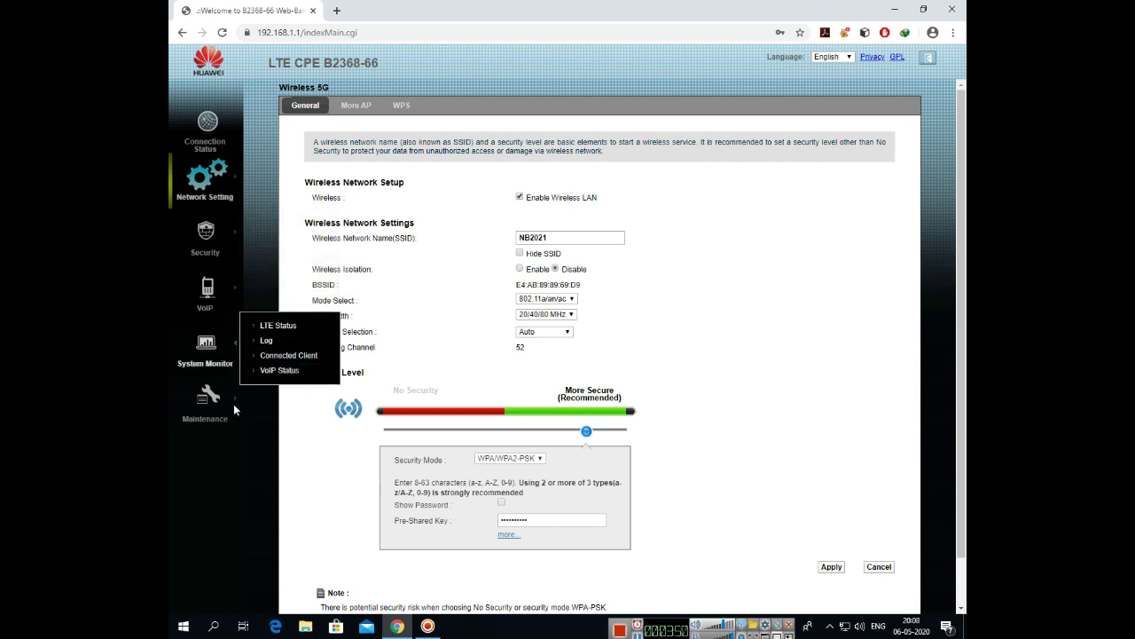
pyautogui.moveTo(226, 413)
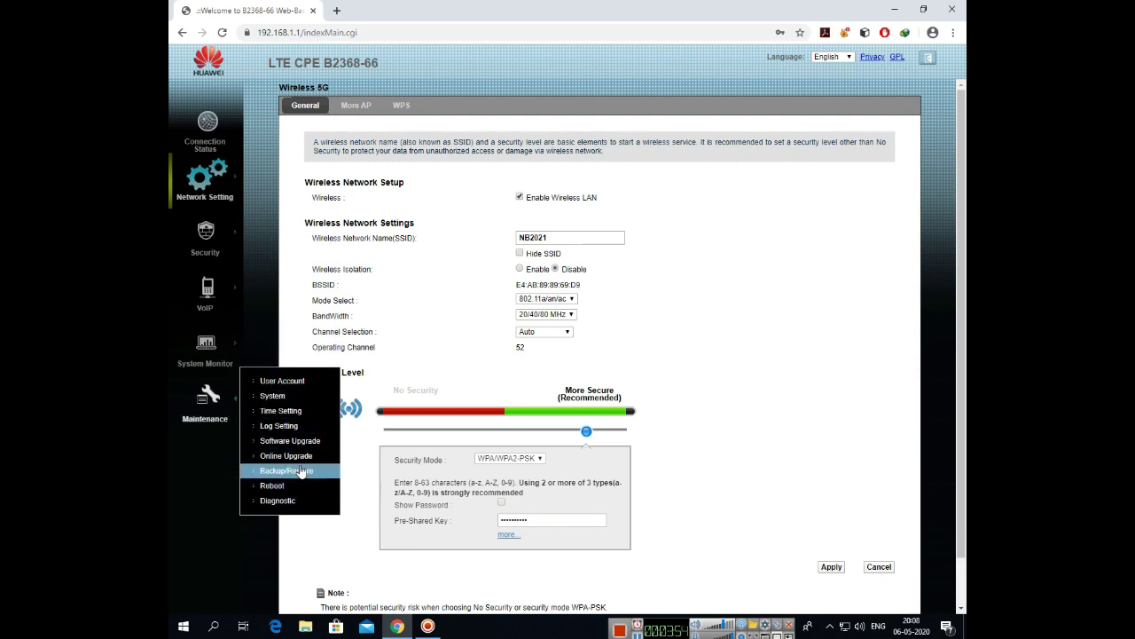
# Step: In Maintenance > User Account, enter old and new passwords, apply, and acknowledge success
pyautogui.click(314, 385)
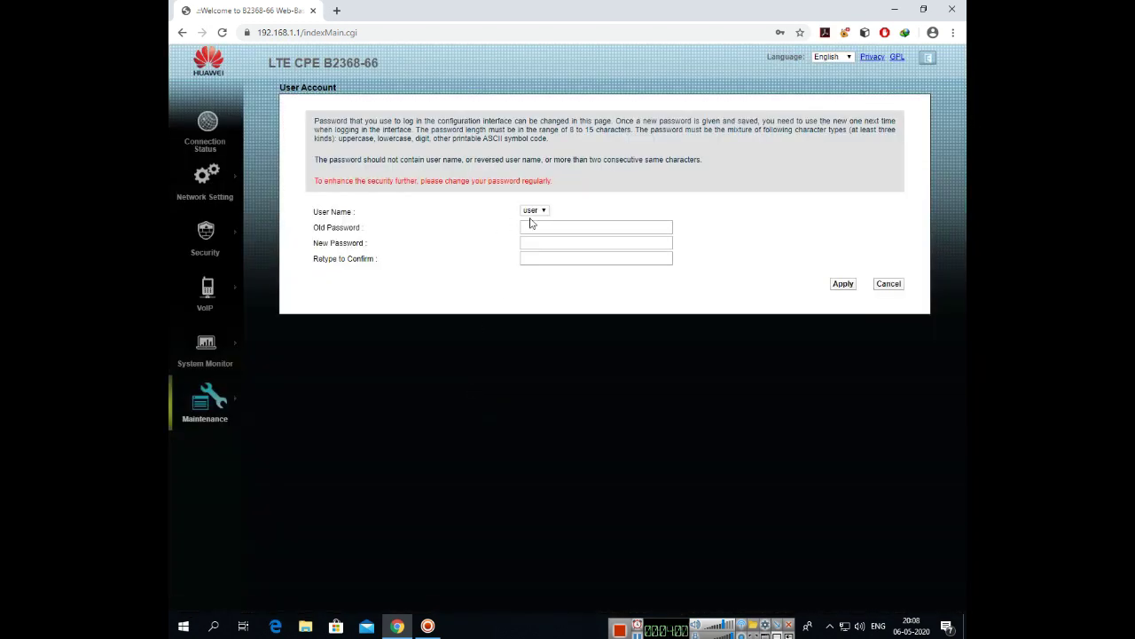
pyautogui.click(536, 230)
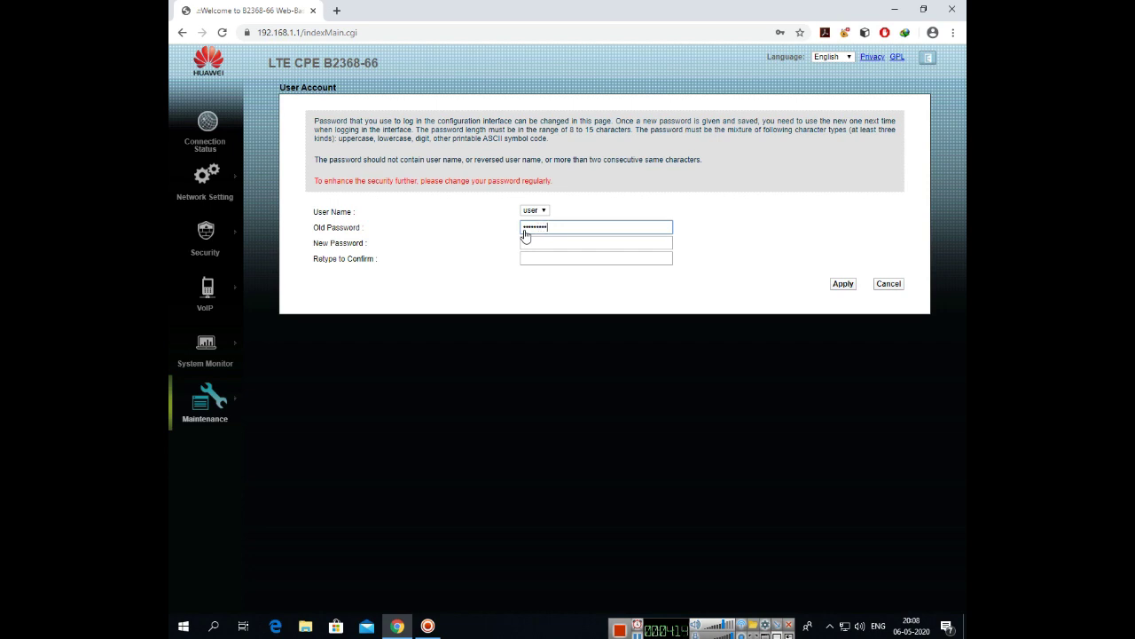
pyautogui.press('Tab')
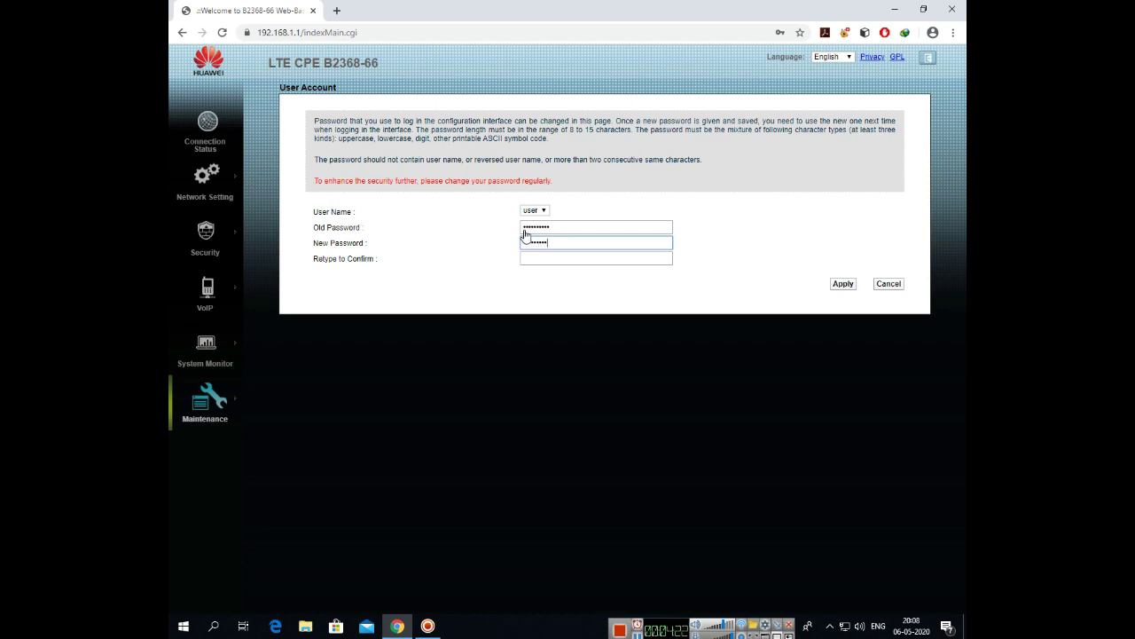
pyautogui.press('Tab')
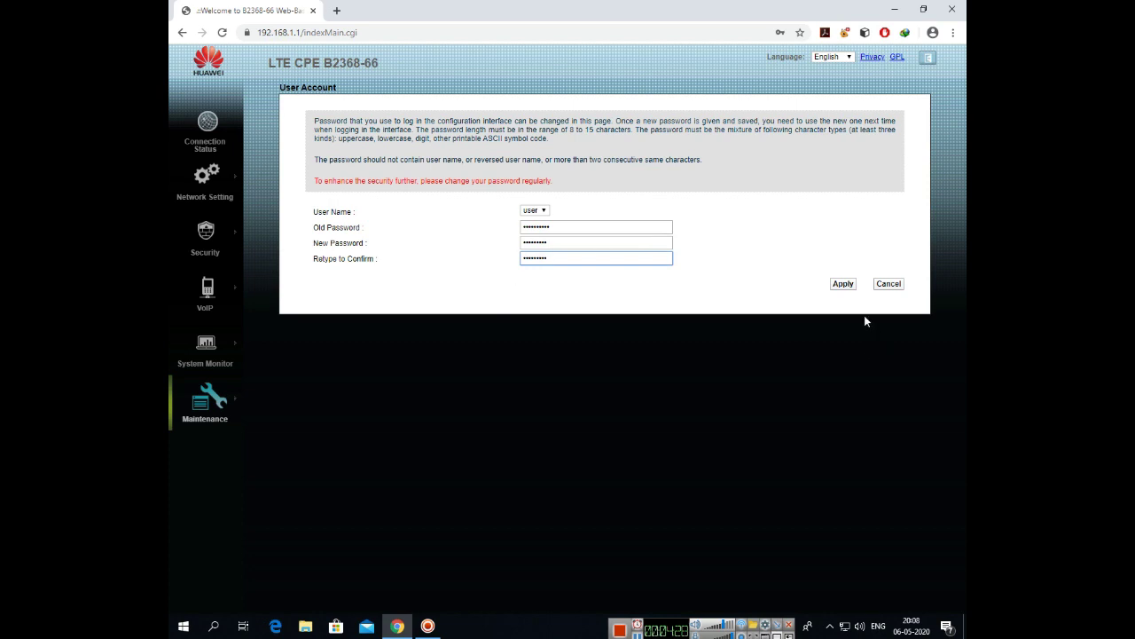
pyautogui.click(843, 284)
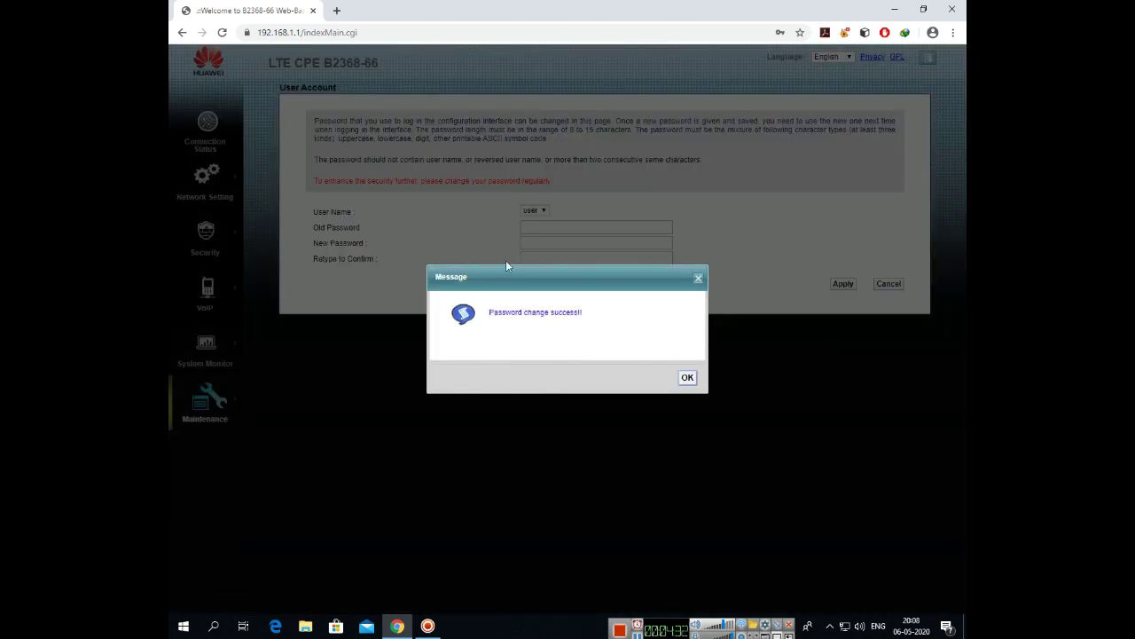
pyautogui.click(687, 378)
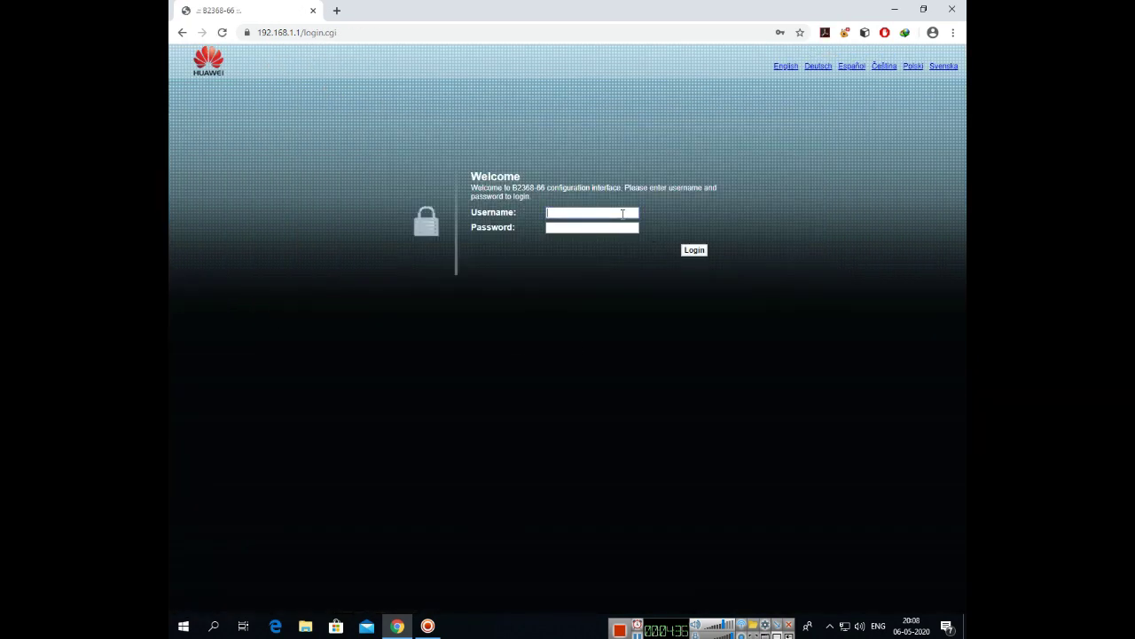
# Step: Log back in with the new password, then open the Windows Wi-Fi network list
pyautogui.click(622, 214)
pyautogui.write('user')
pyautogui.press('Tab')
pyautogui.click(703, 254)
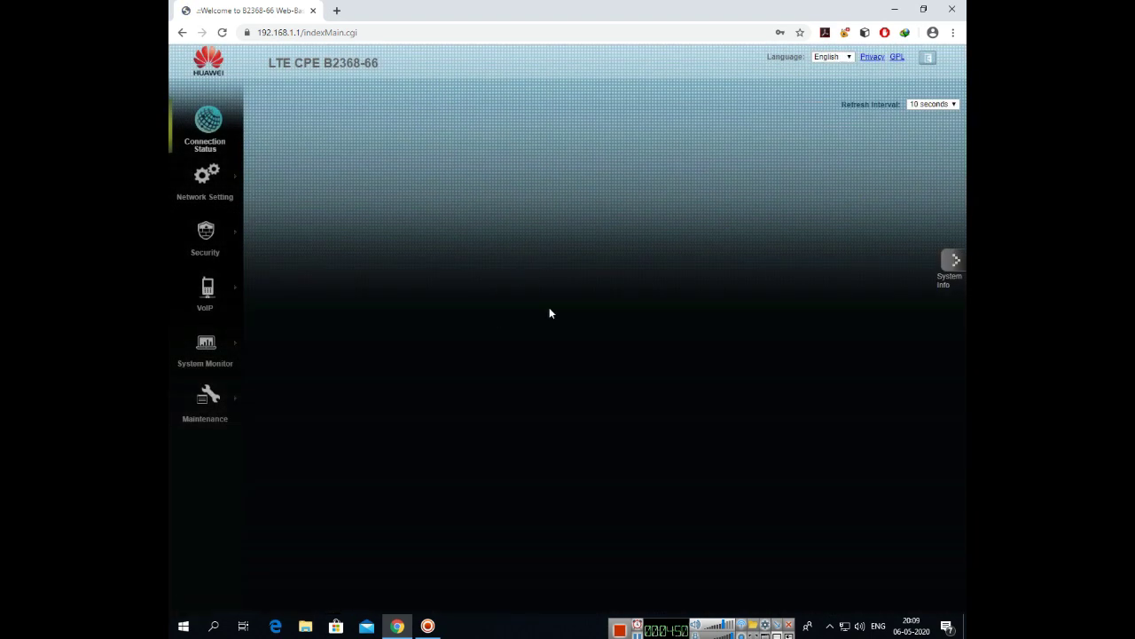
pyautogui.click(845, 626)
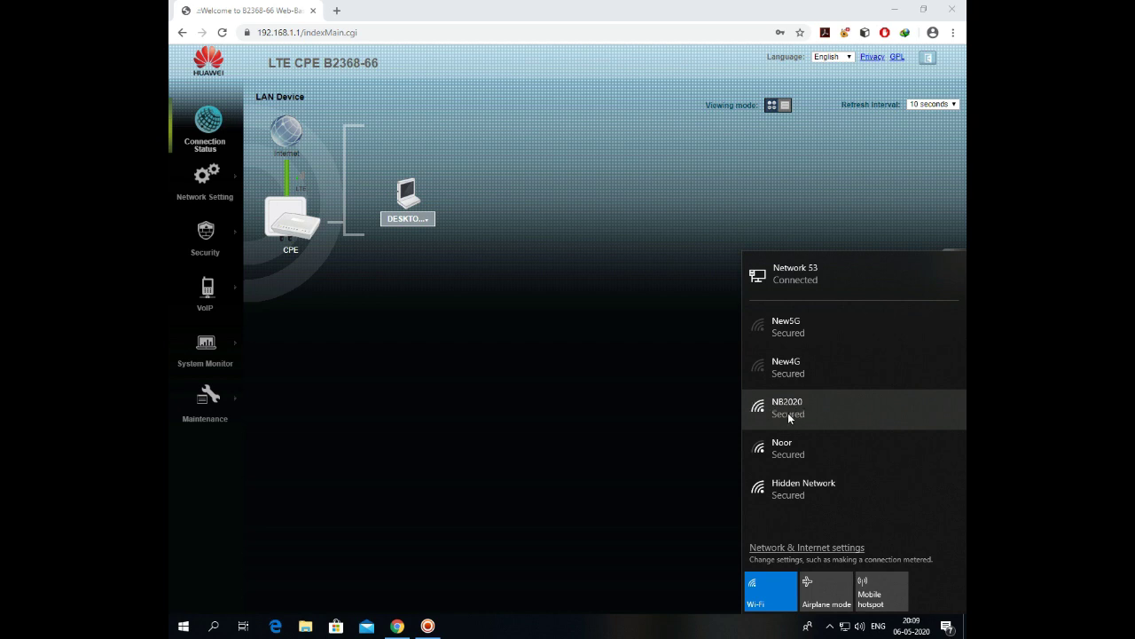
# Step: Recheck the Wi-Fi list and the NB2021 Wireless 5G page, then close Chrome and stop recording
pyautogui.click(847, 629)
pyautogui.click(847, 629)
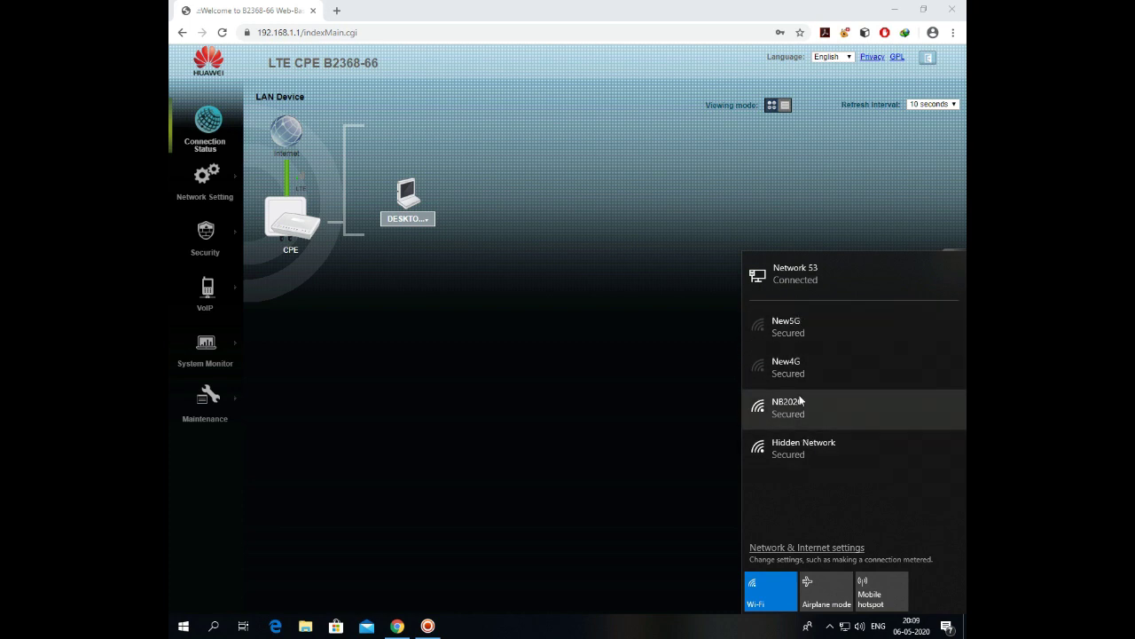
pyautogui.click(538, 350)
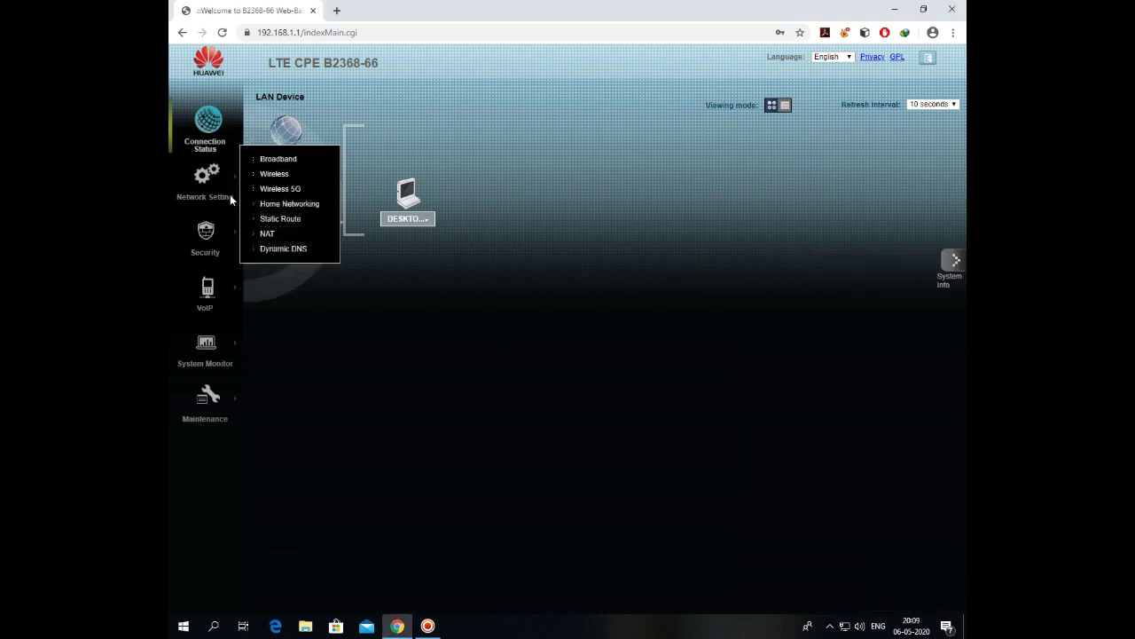
pyautogui.click(257, 188)
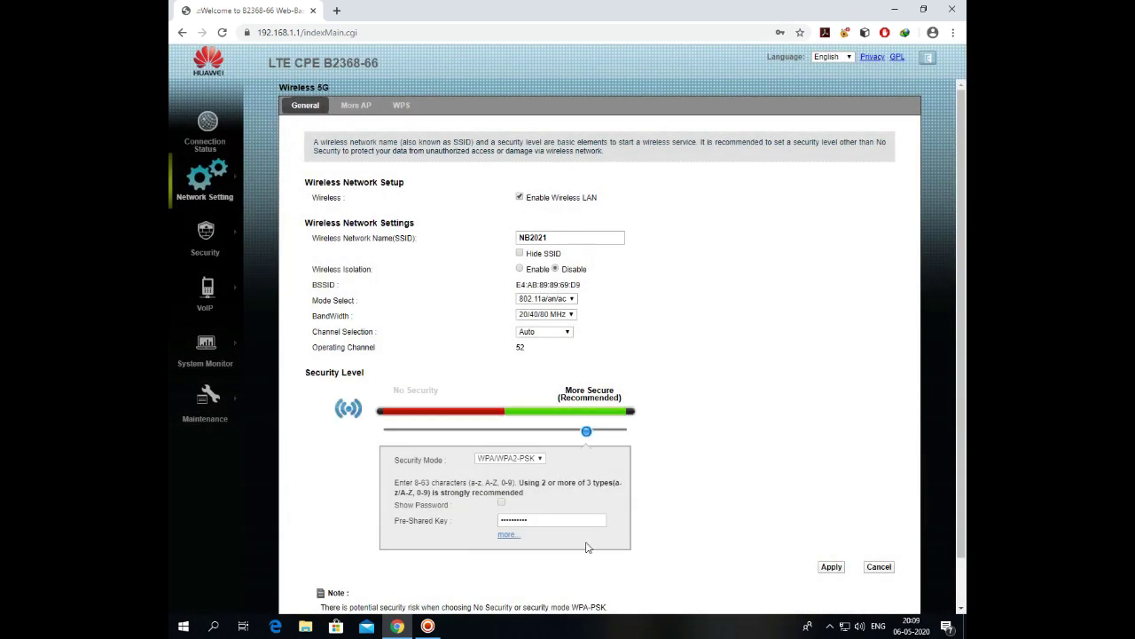
pyautogui.click(952, 9)
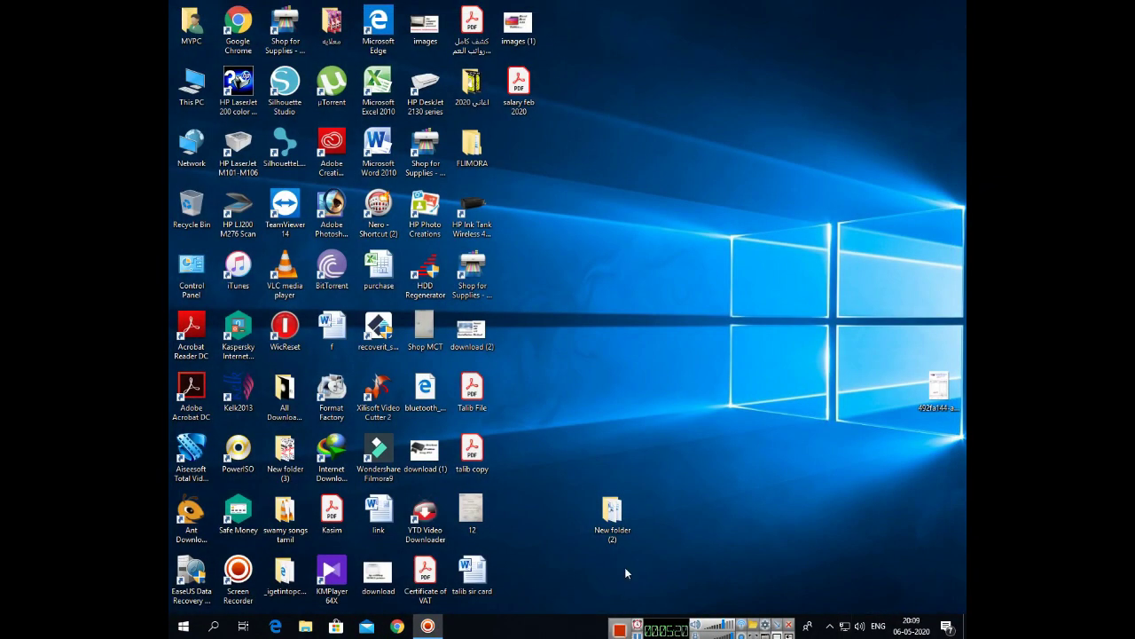
pyautogui.click(619, 629)
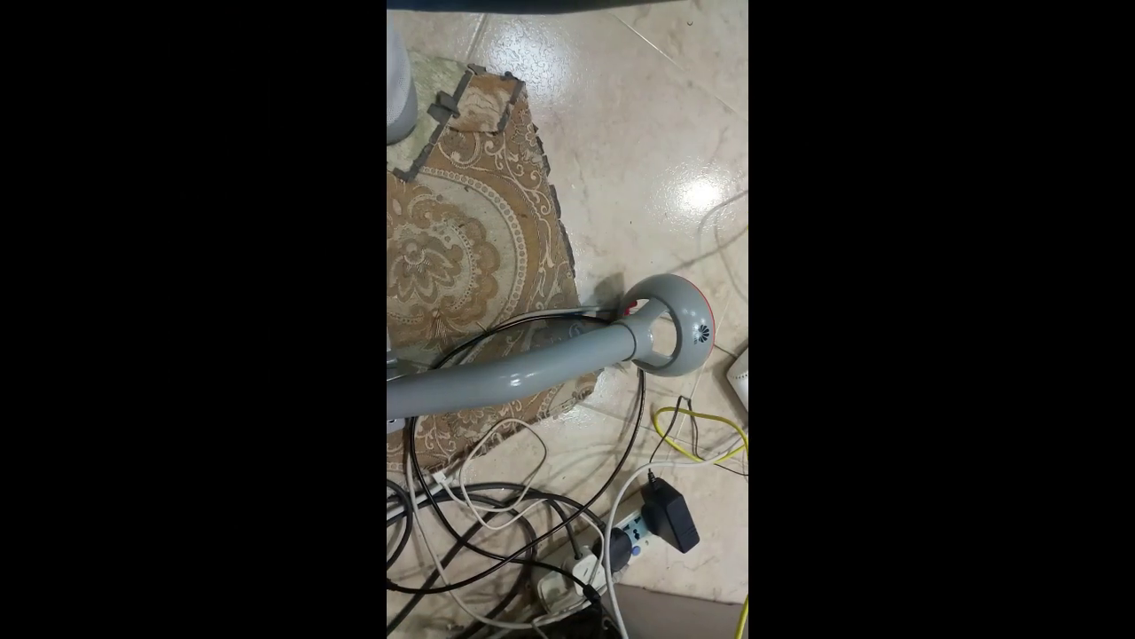